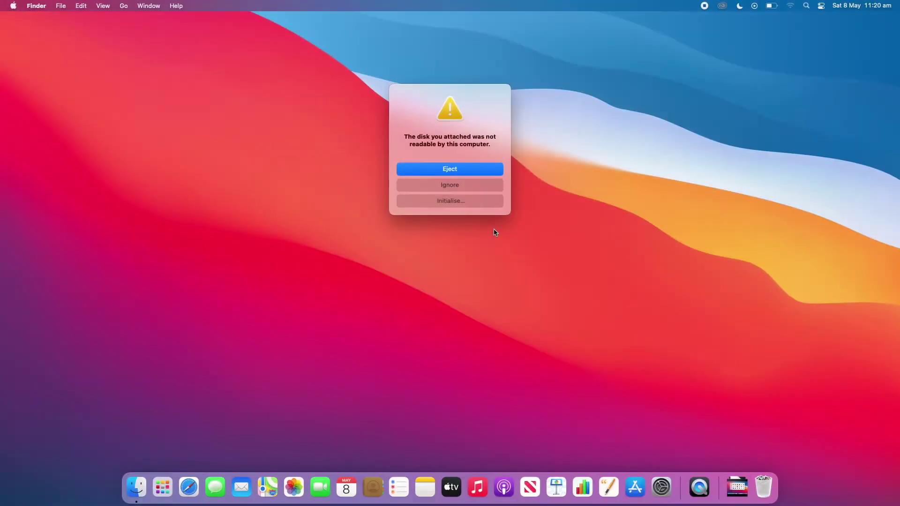
- Choose Ignore on Finder's unreadable-disk alert so the drive stays connected
{"action": "left_click", "coordinate": [472, 185]}
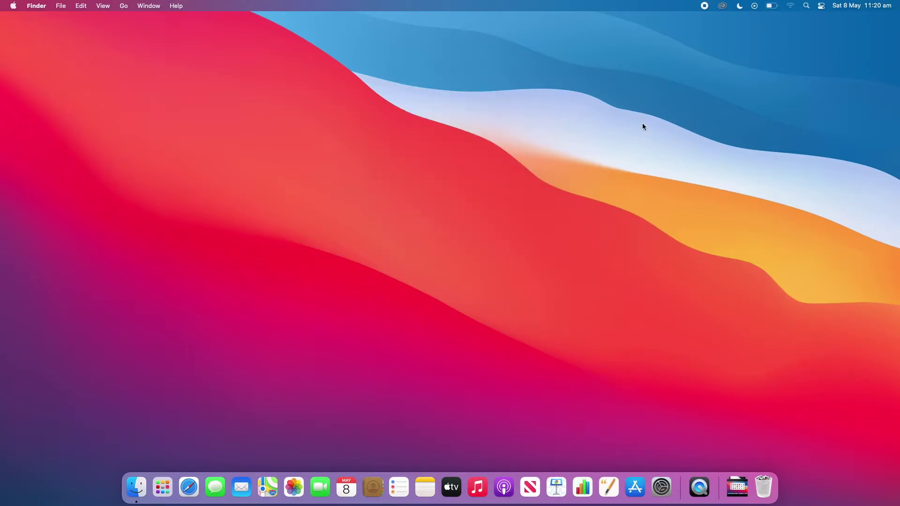
- Launch Disk Utility by searching 'disk utility' in Spotlight
{"action": "left_click", "coordinate": [807, 6]}
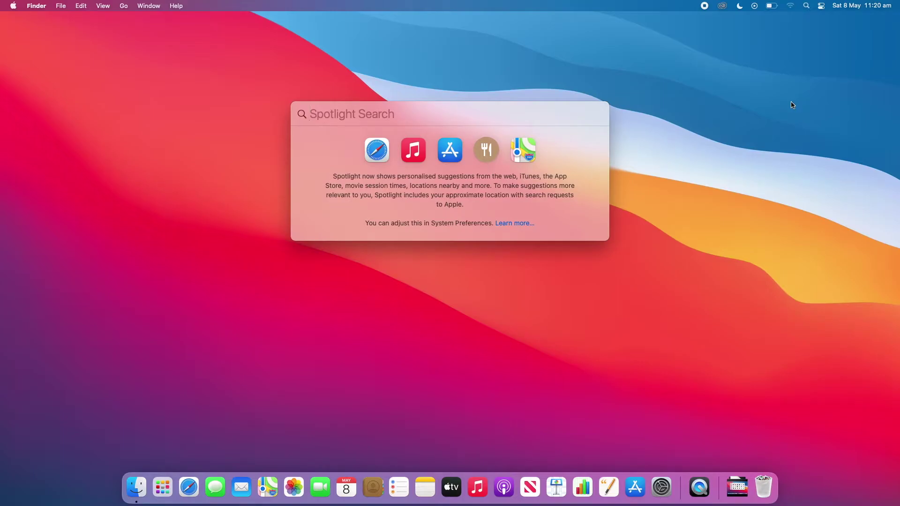
{"action": "type", "text": "disk uti"}
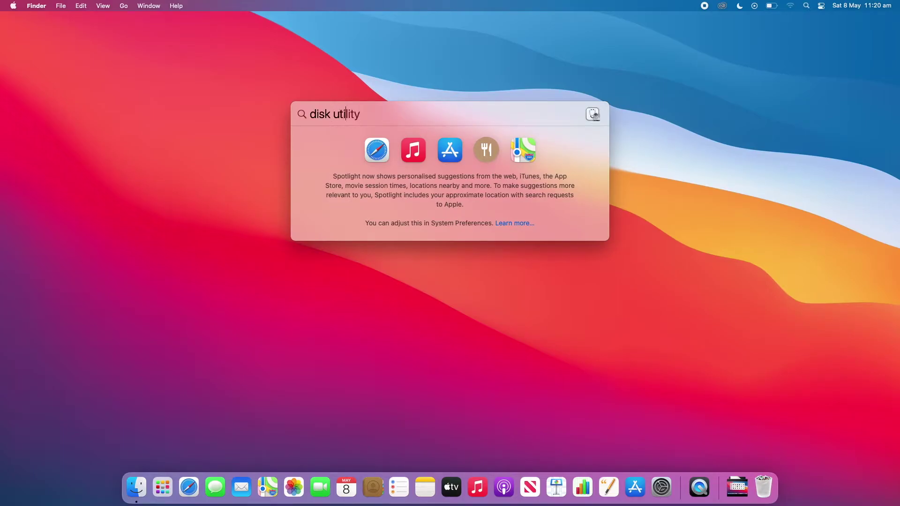
{"action": "type", "text": "lity"}
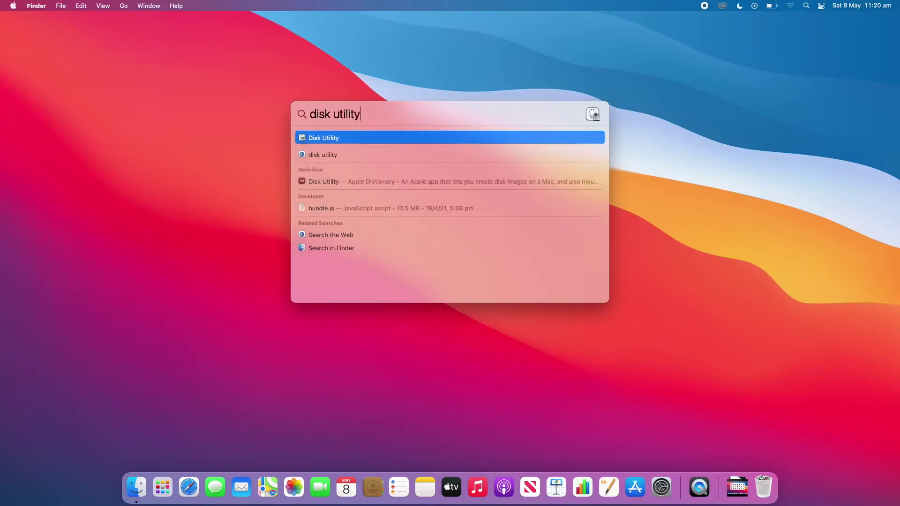
{"action": "key", "text": "Return"}
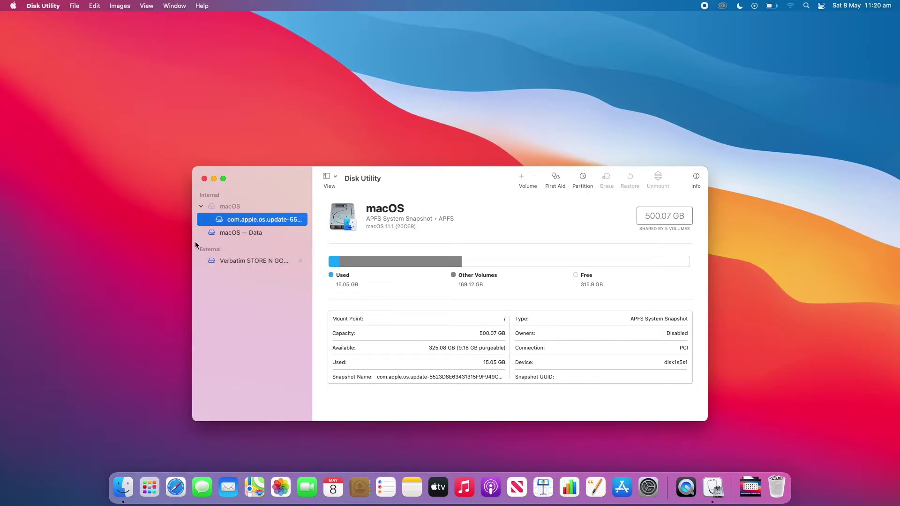
- Select the Verbatim STORE N GO drive without renaming it, and bring up its erase dialog
{"action": "left_click", "coordinate": [243, 263]}
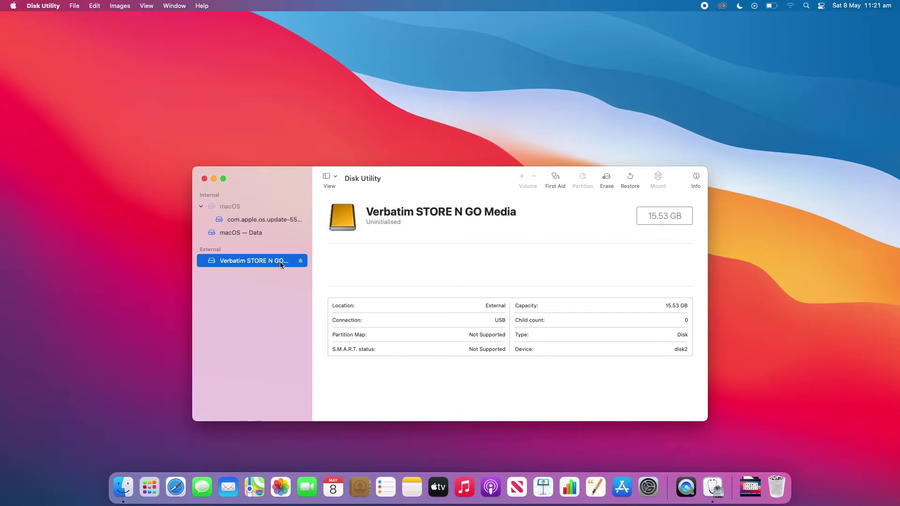
{"action": "left_click", "coordinate": [245, 263]}
{"action": "key", "text": "Escape"}
{"action": "left_click", "coordinate": [606, 178]}
- Set the erase options to Mac OS Extended (Journaled), GUID Partition Map, name Untitled
{"action": "left_click", "coordinate": [608, 178]}
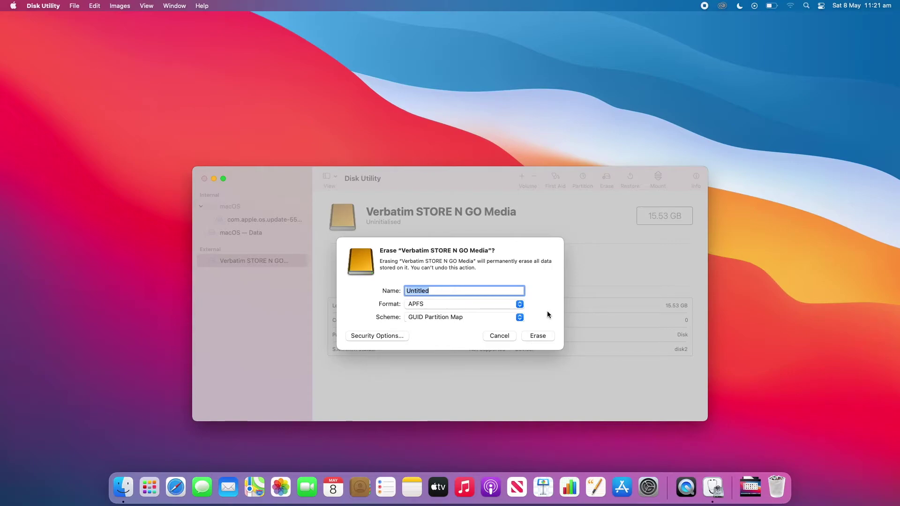
{"action": "left_click", "coordinate": [491, 304]}
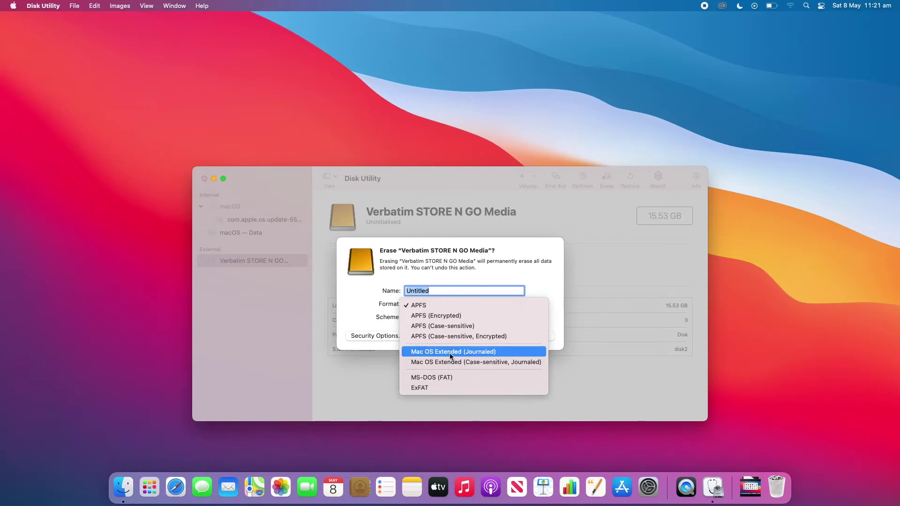
{"action": "left_click", "coordinate": [517, 352]}
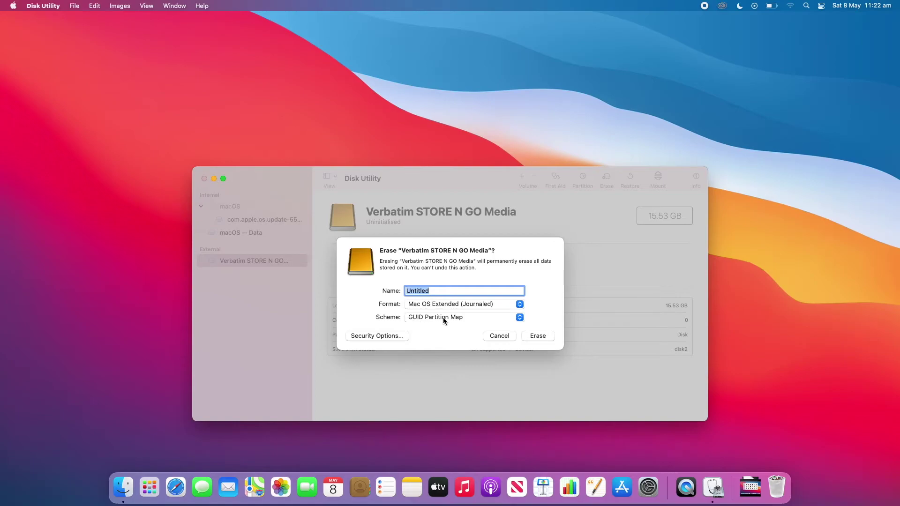
{"action": "left_click", "coordinate": [462, 317]}
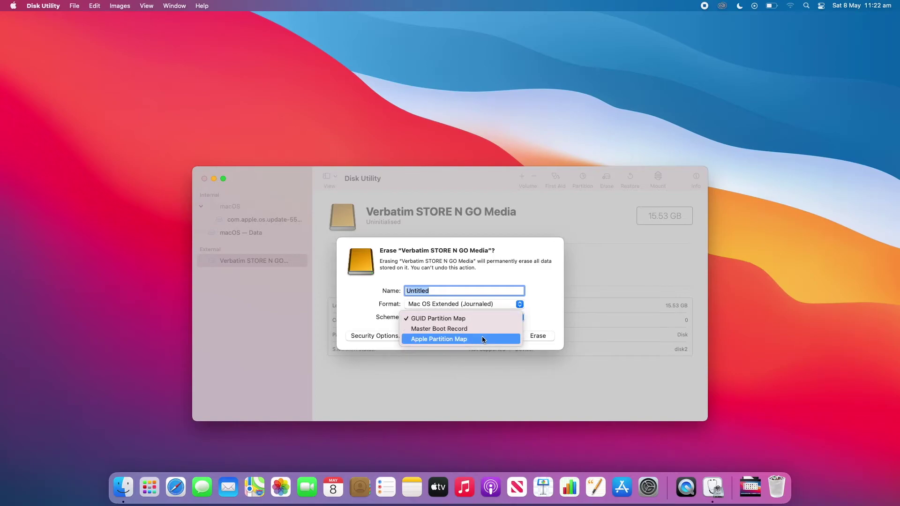
{"action": "left_click", "coordinate": [464, 317]}
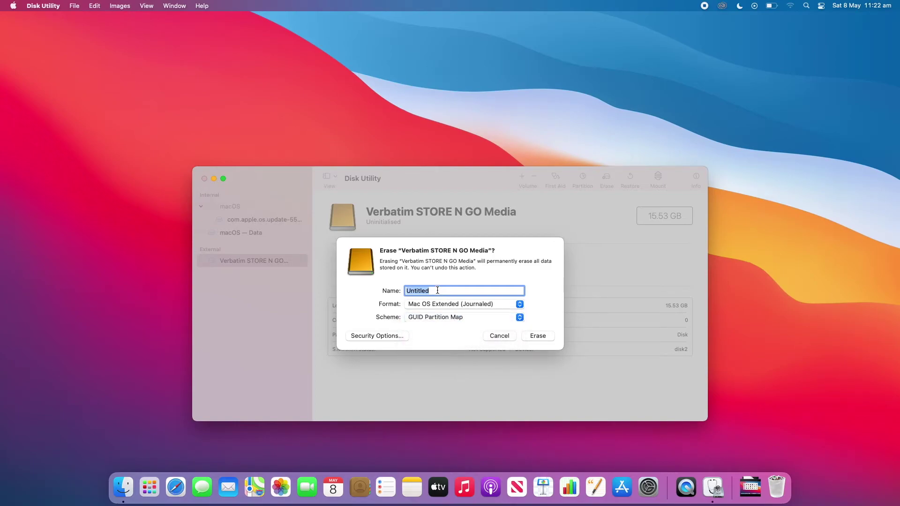
{"action": "left_click", "coordinate": [450, 292]}
- Erase the Verbatim drive, view the detailed log, and close the completion report
{"action": "left_click", "coordinate": [537, 335]}
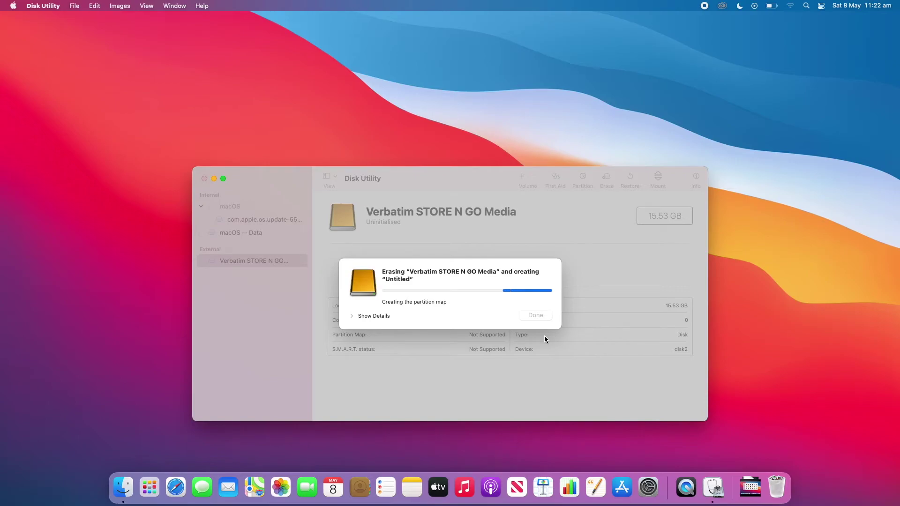
{"action": "left_click", "coordinate": [352, 316]}
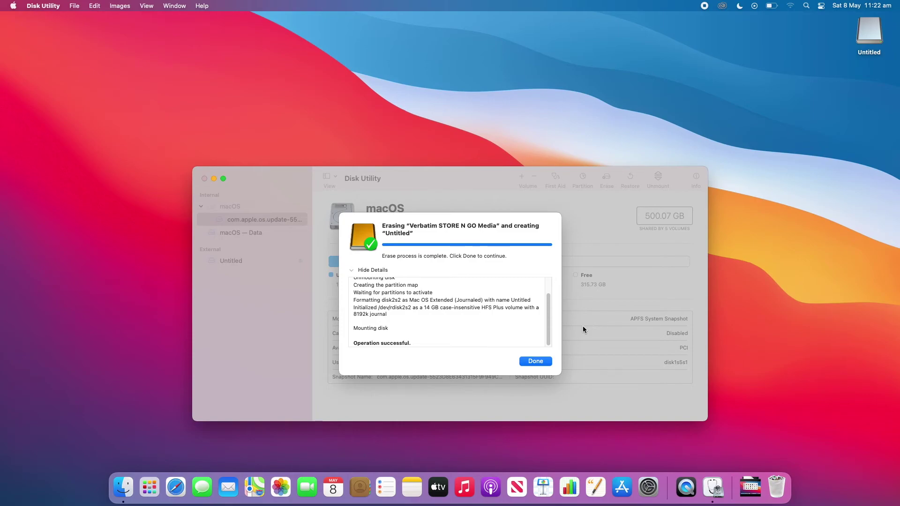
{"action": "left_click", "coordinate": [546, 362]}
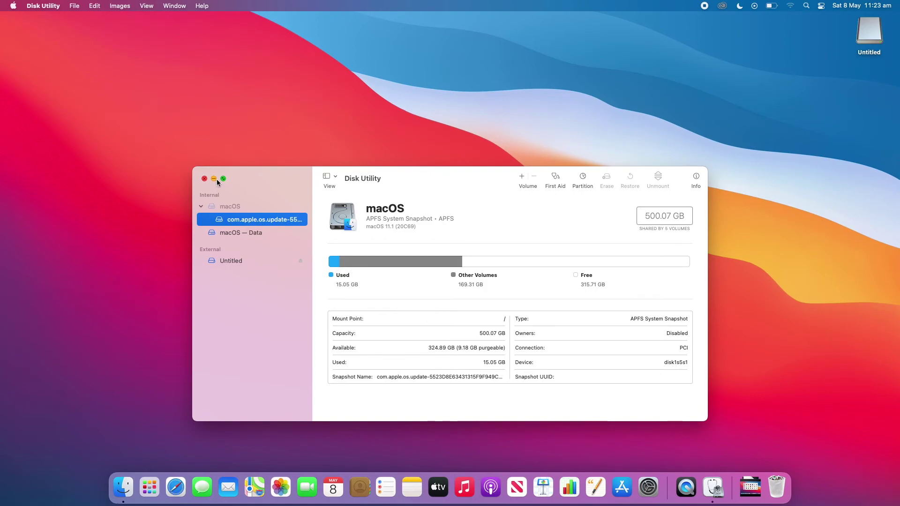
- Quit Disk Utility and open the empty Untitled drive from the desktop in Finder
{"action": "key", "text": "cmd+q"}
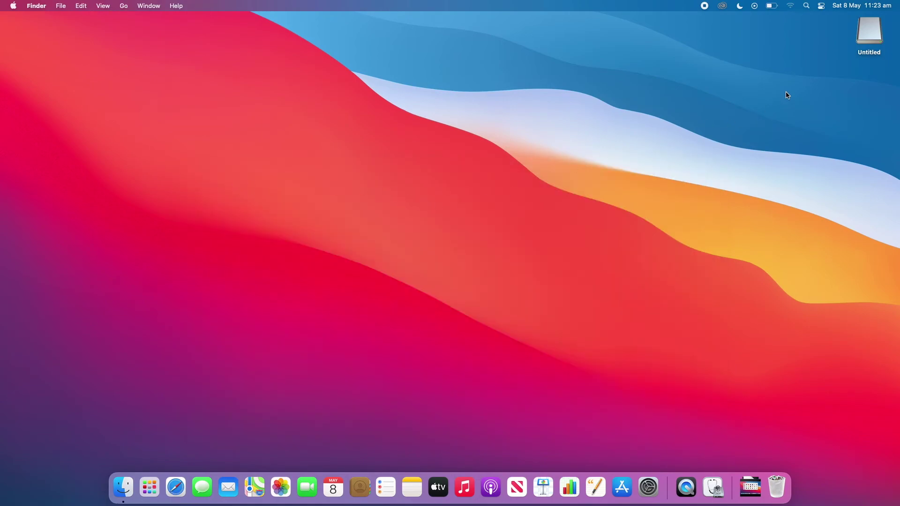
{"action": "double_click", "coordinate": [870, 32]}
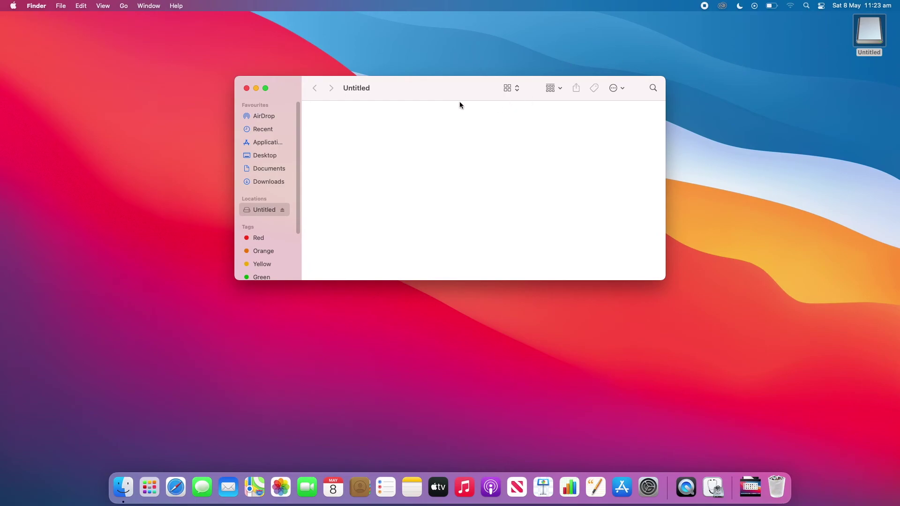
{"action": "mouse_move", "coordinate": [334, 119]}
{"action": "left_mouse_down"}
{"action": "mouse_move", "coordinate": [539, 188]}
{"action": "mouse_move", "coordinate": [645, 239]}
{"action": "mouse_move", "coordinate": [649, 265]}
{"action": "left_mouse_up"}
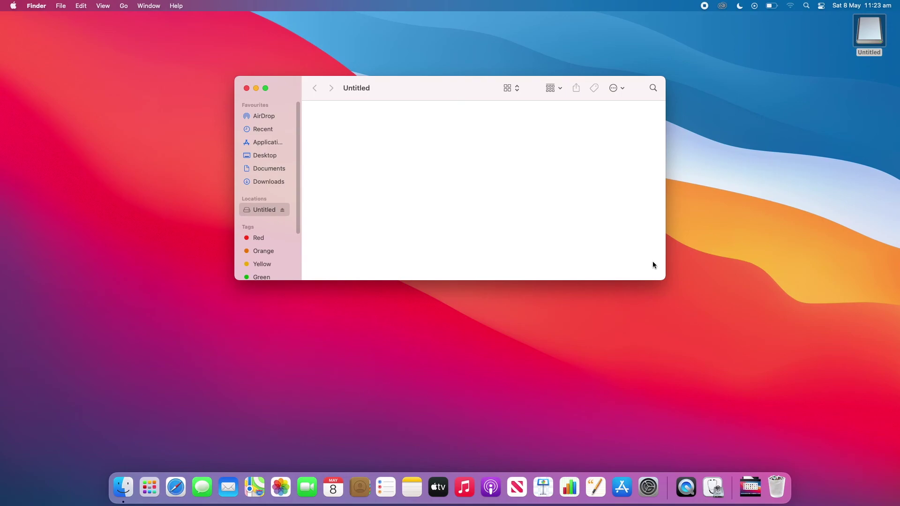